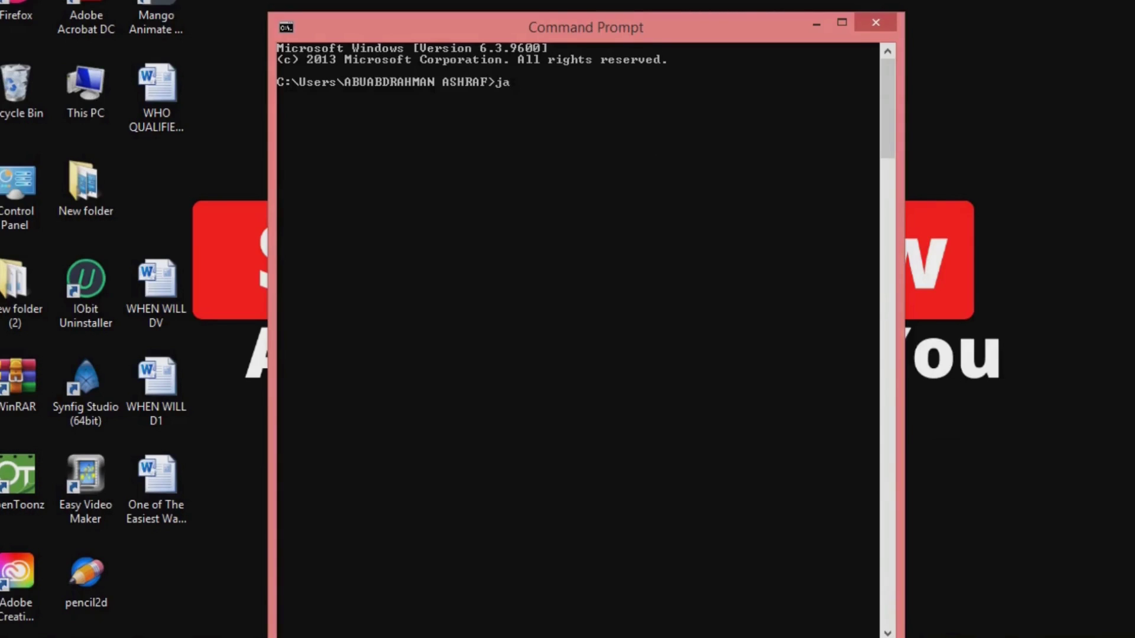
Run the command "java - version" to check the Java version on this computer.
type("vv")
key("BackSpace")
type("a - vee")
key("BackSpace")
type("rsion")
key("Return")
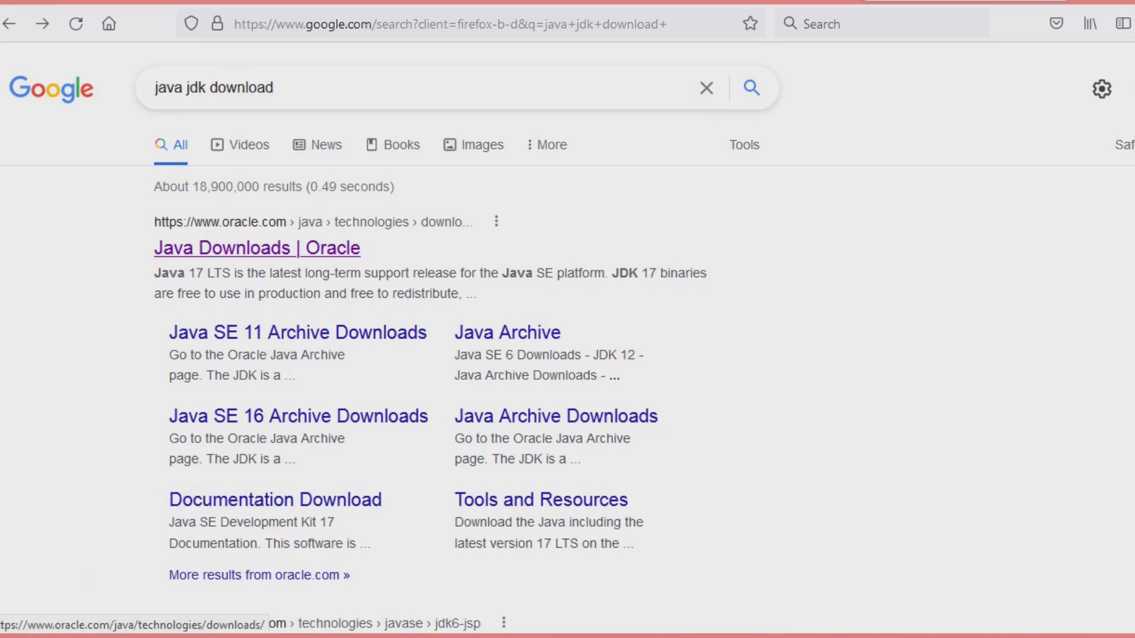
Open Oracle's Java Downloads page from the search results and show the Windows downloads for Java SE Development Kit 17.
left_click(257, 248)
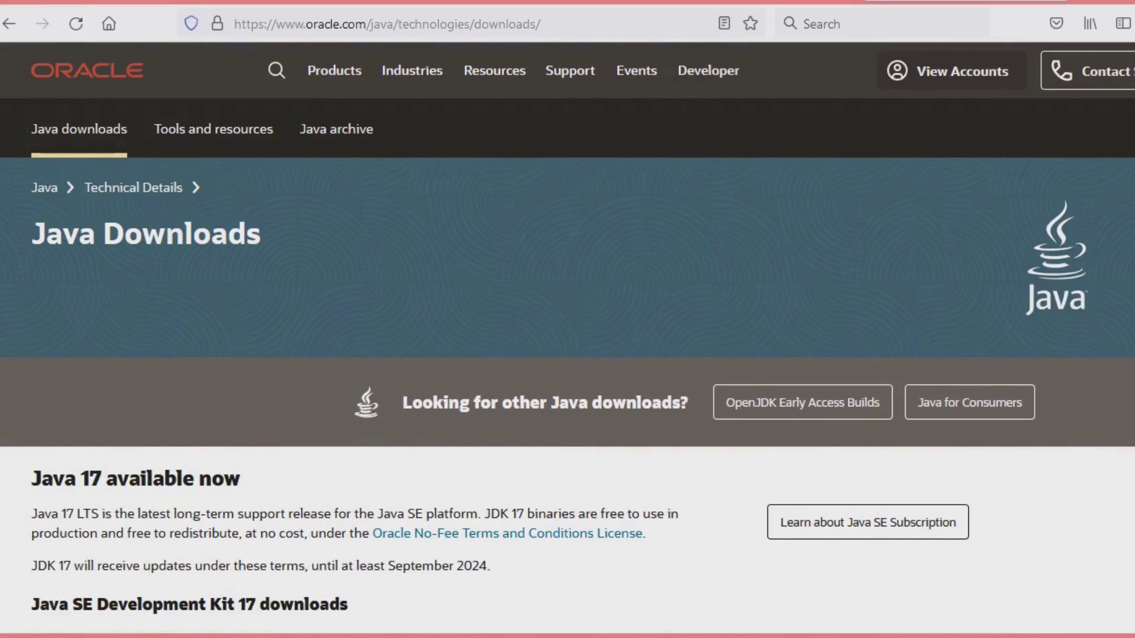
scroll(567, 355, "down", 3)
scroll(567, 334, "down", 2)
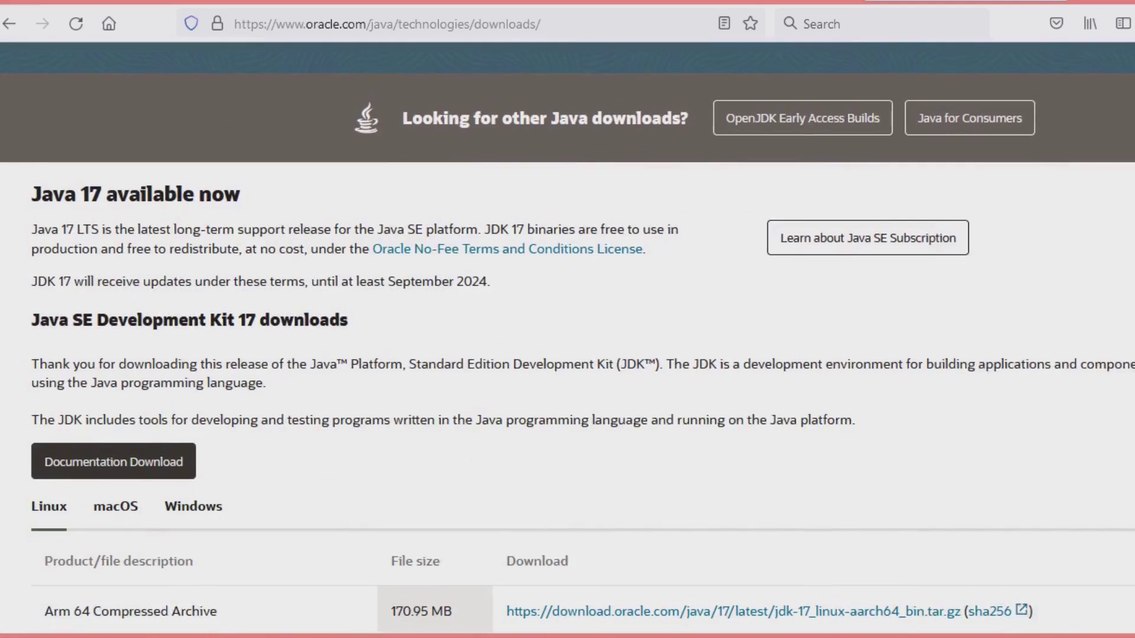
scroll(193, 412, "down", 2)
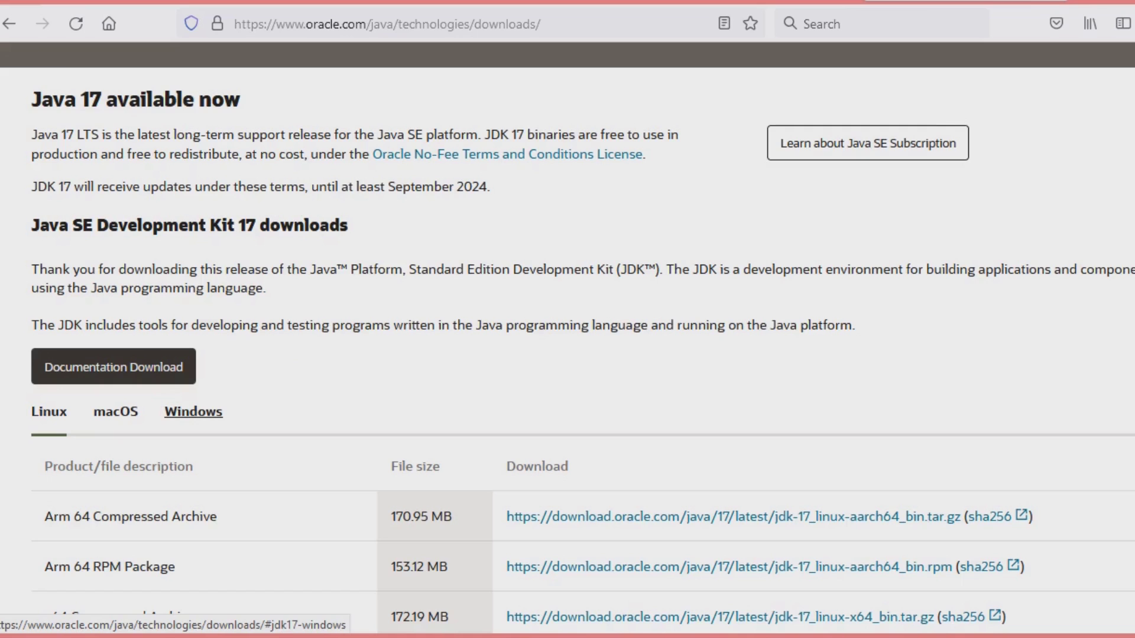
left_click(193, 411)
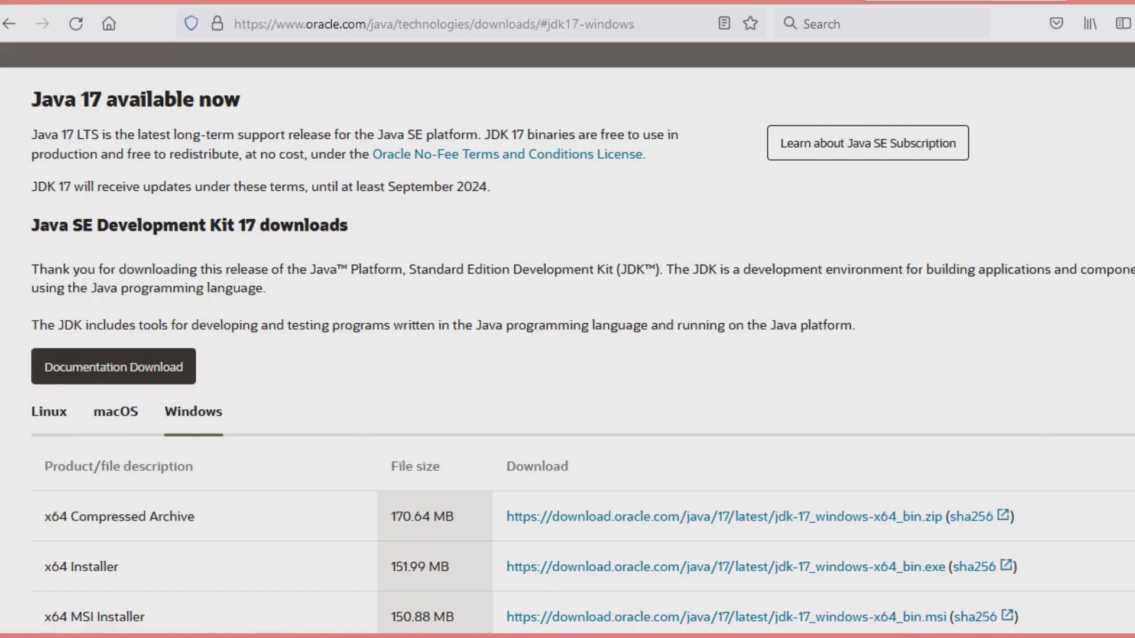
Download the Windows x64 Installer, jdk-17_windows-x64_bin.exe, and save the file.
scroll(567, 348, "down", 3)
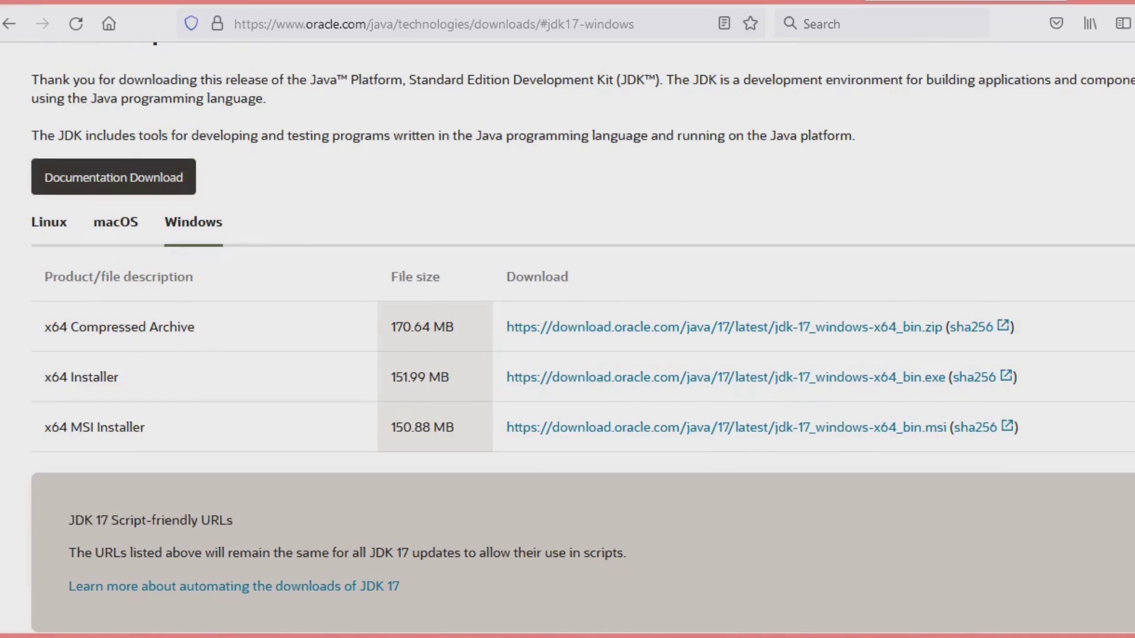
left_click(726, 377)
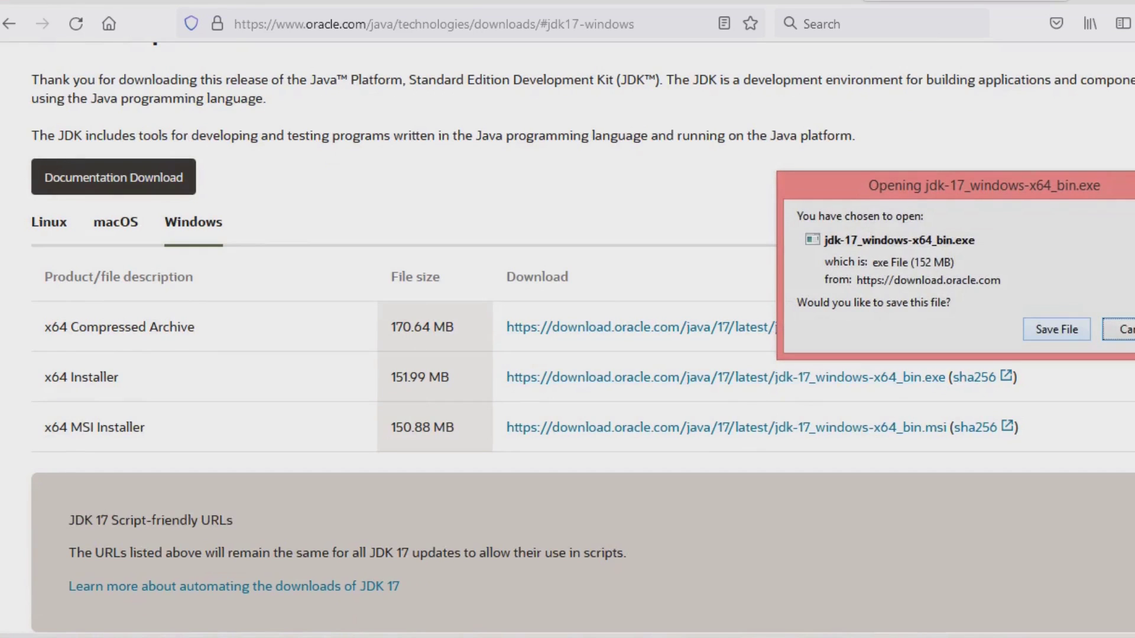
left_click(1057, 329)
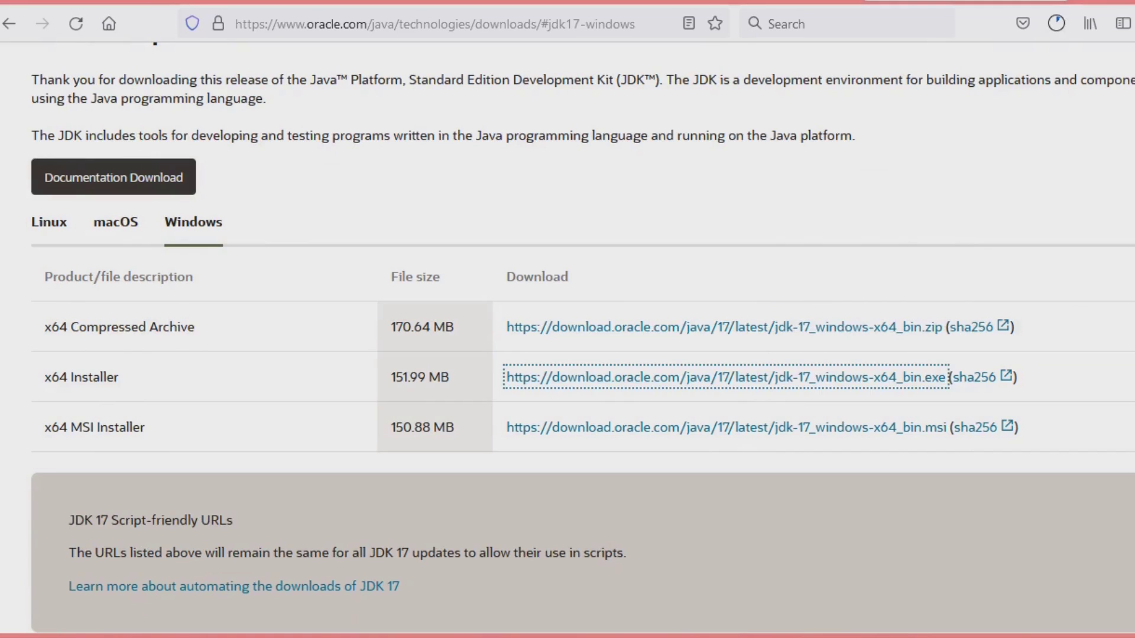
Launch the downloaded JDK 17 installer and install it to the default folder C:\Program Files\Java\jdk-17\.
left_click(1056, 24)
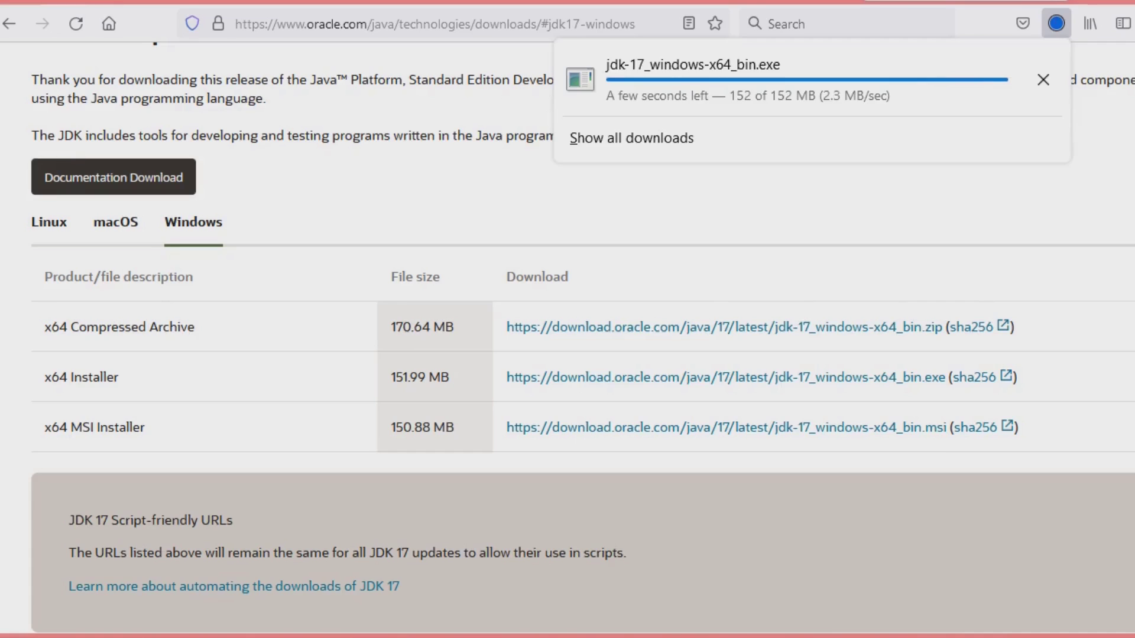
double_click(656, 83)
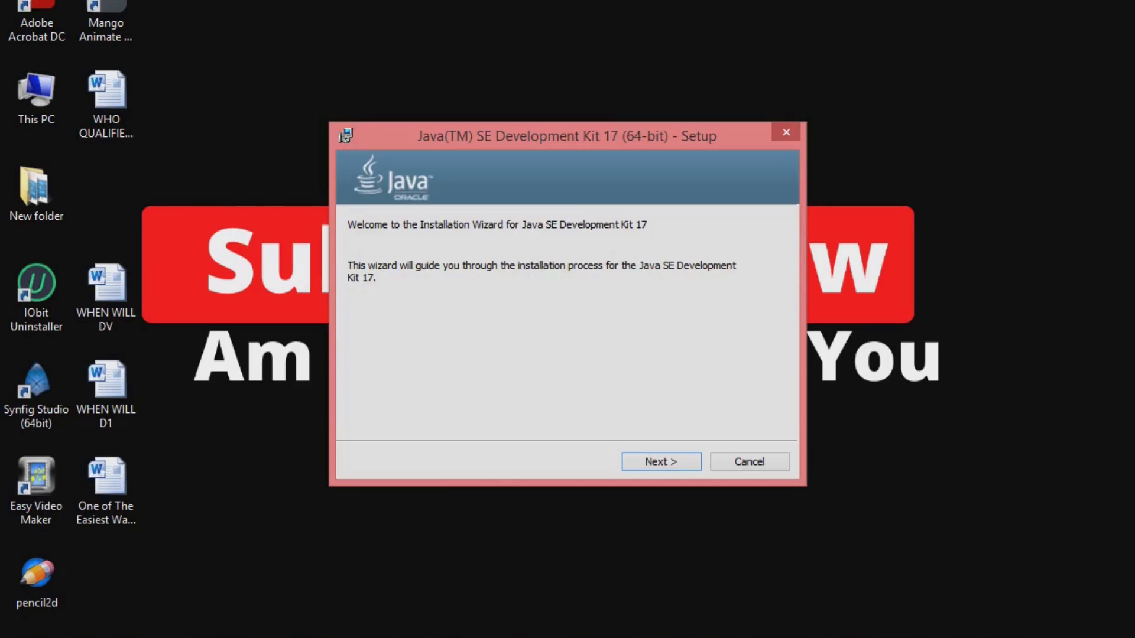
key("Return")
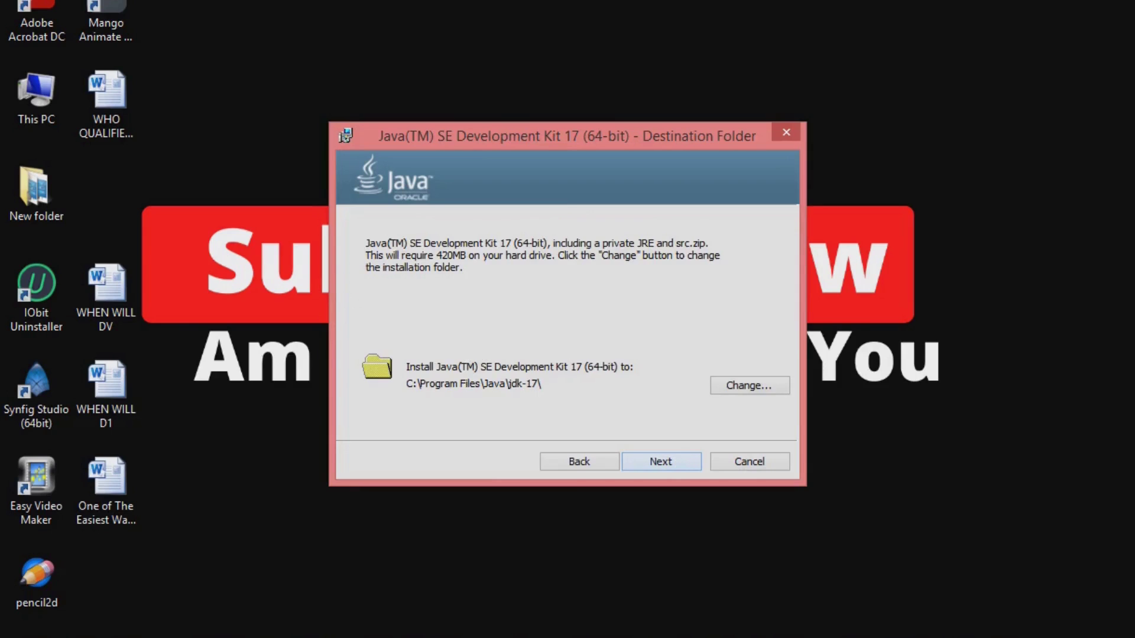
key("Return")
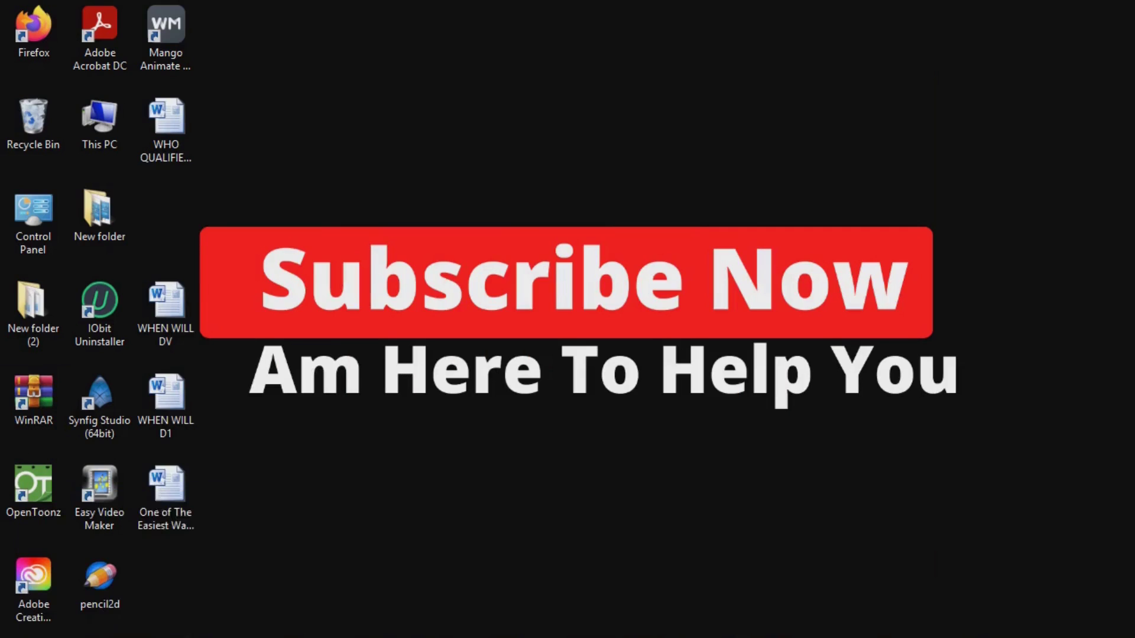
Switch to File Explorer and open the folder C:\Program Files\Java\jdk-17\bin.
key("super+e")
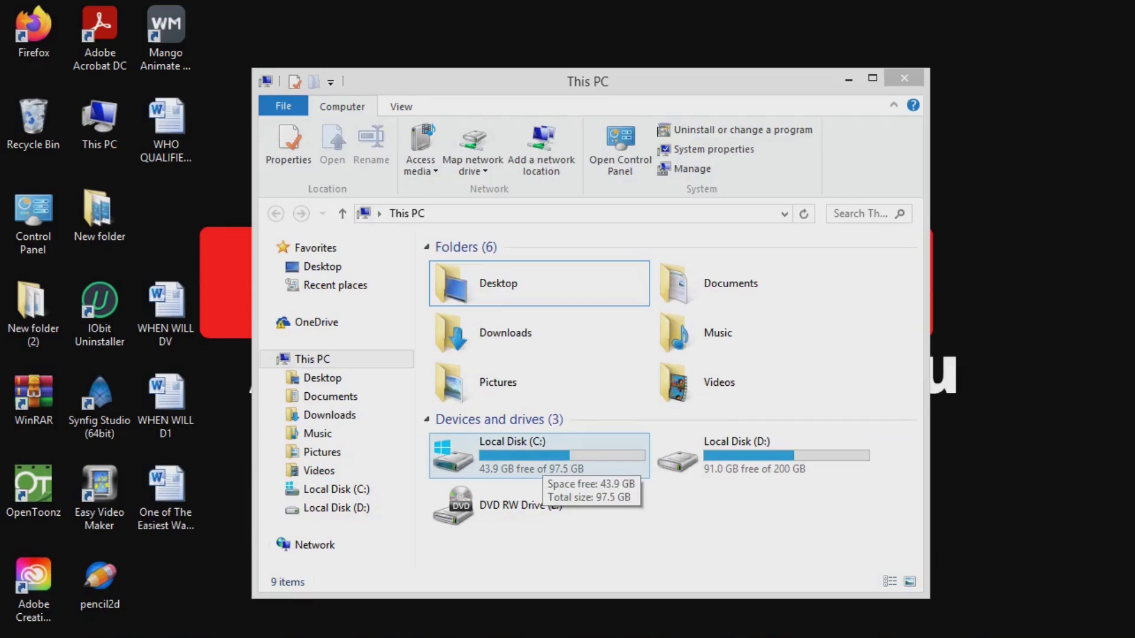
double_click(538, 458)
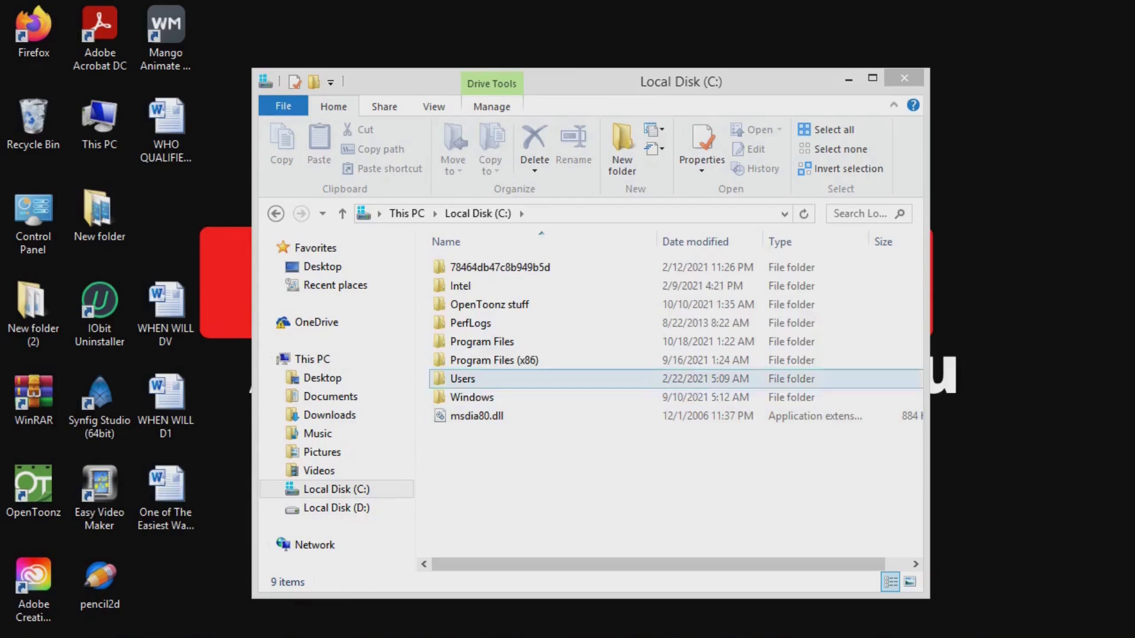
double_click(482, 342)
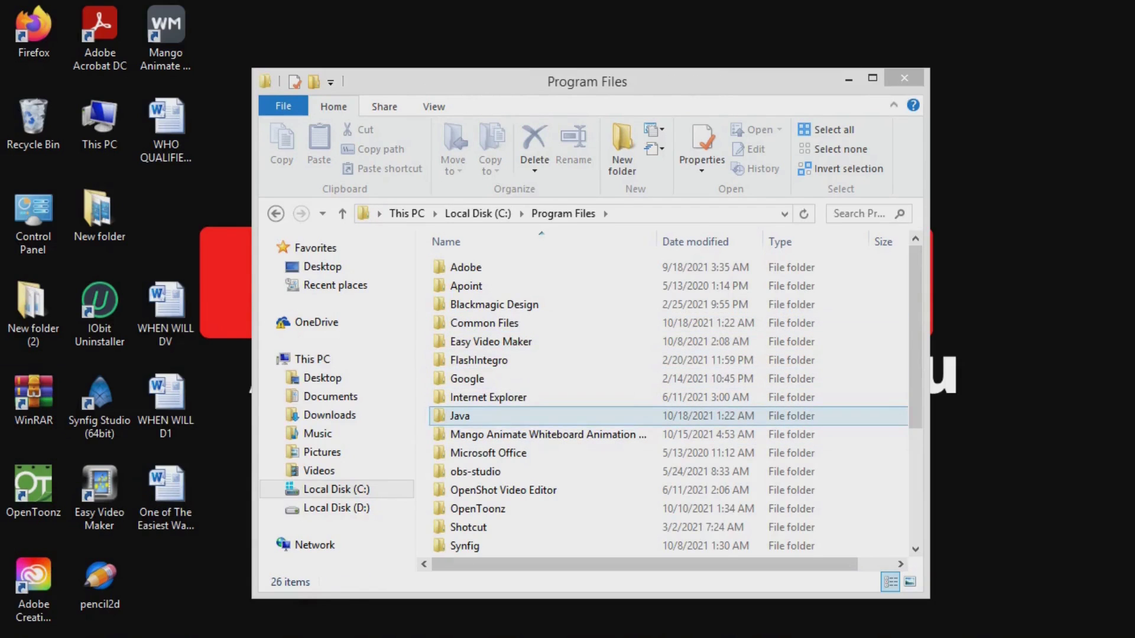
mouse_move(499, 417)
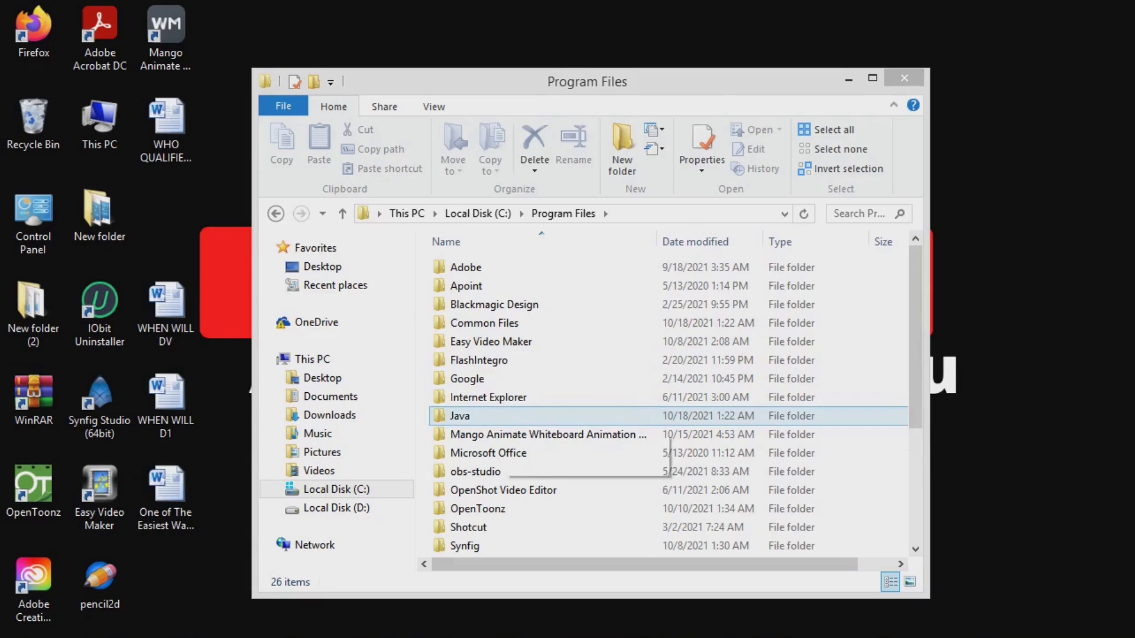
double_click(500, 417)
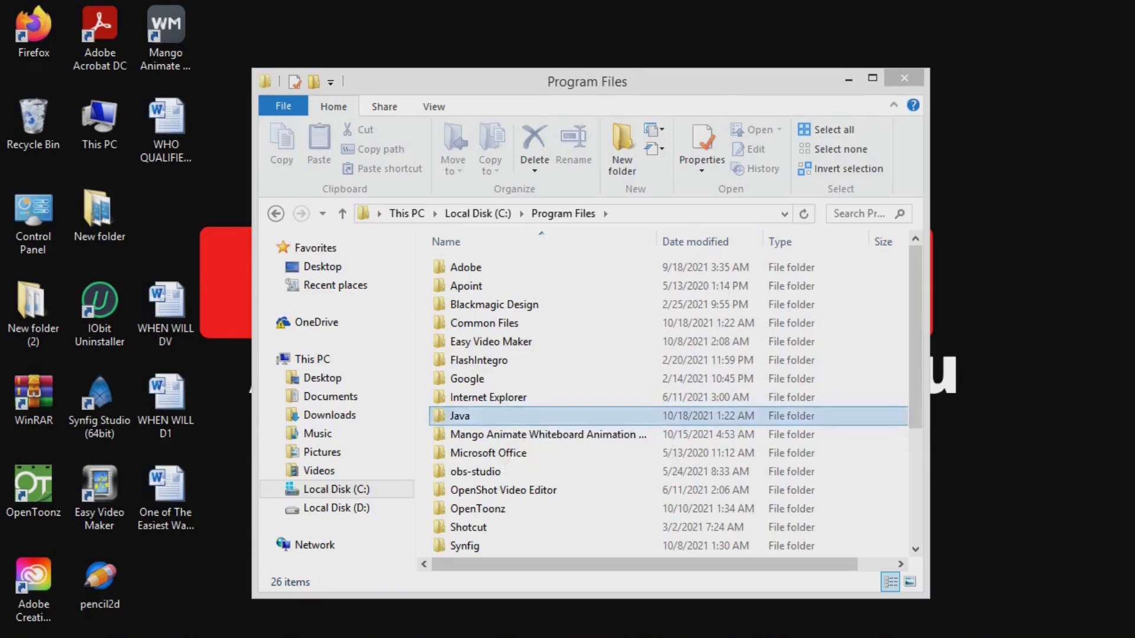
left_click(465, 267)
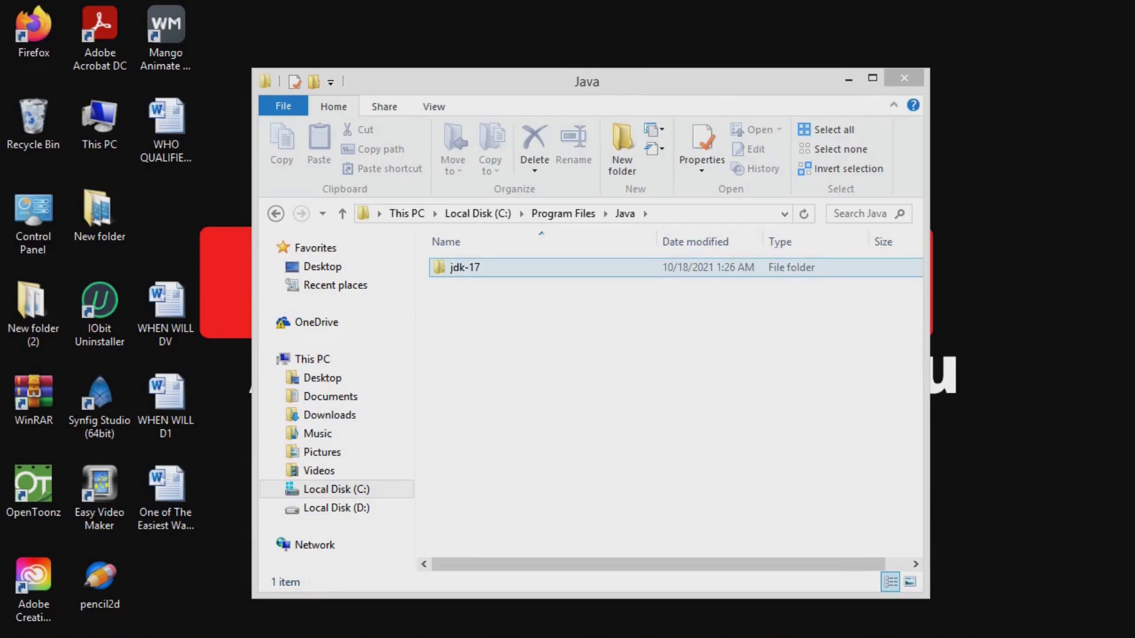
double_click(464, 267)
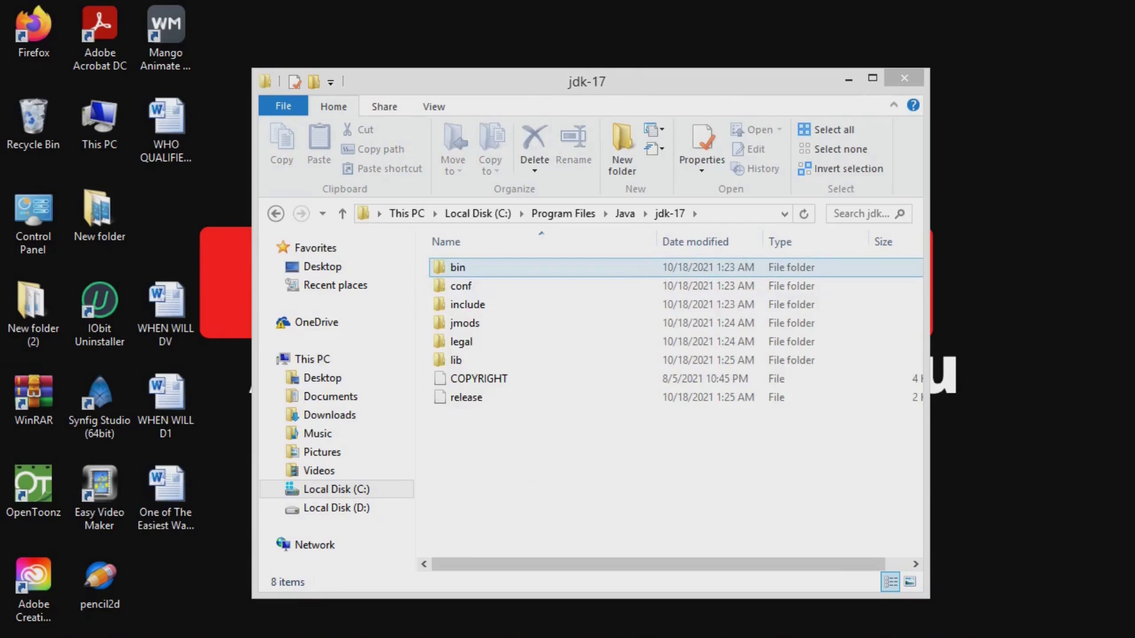
double_click(458, 267)
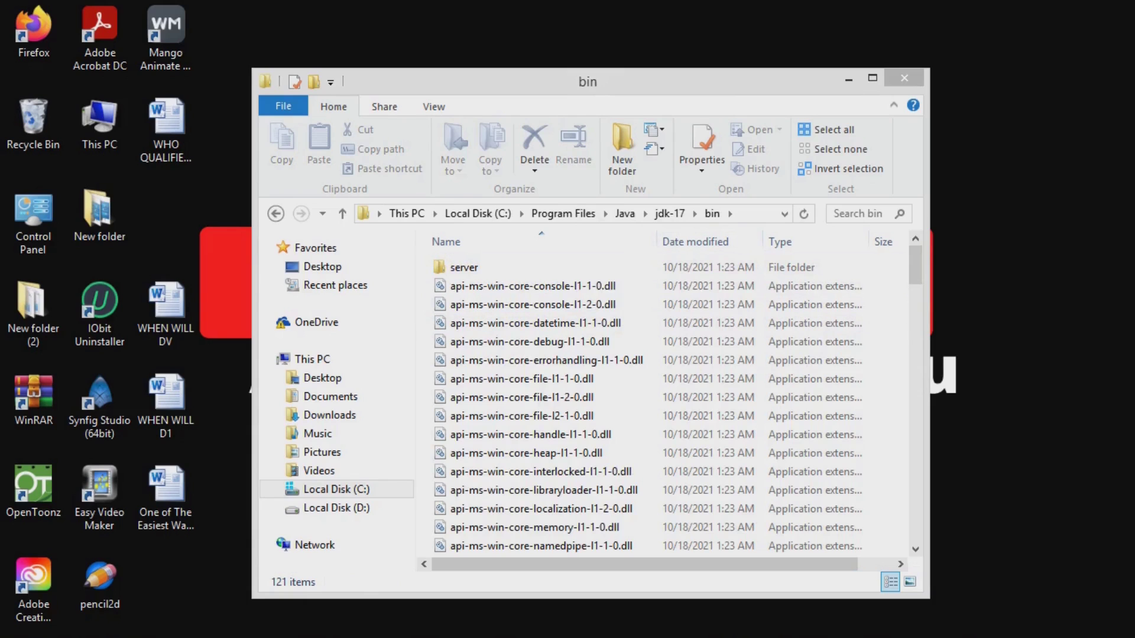
Copy the full path of the JDK's bin folder, C:\Program Files\Java\jdk-17\bin.
left_click_drag(562, 214, 376, 214)
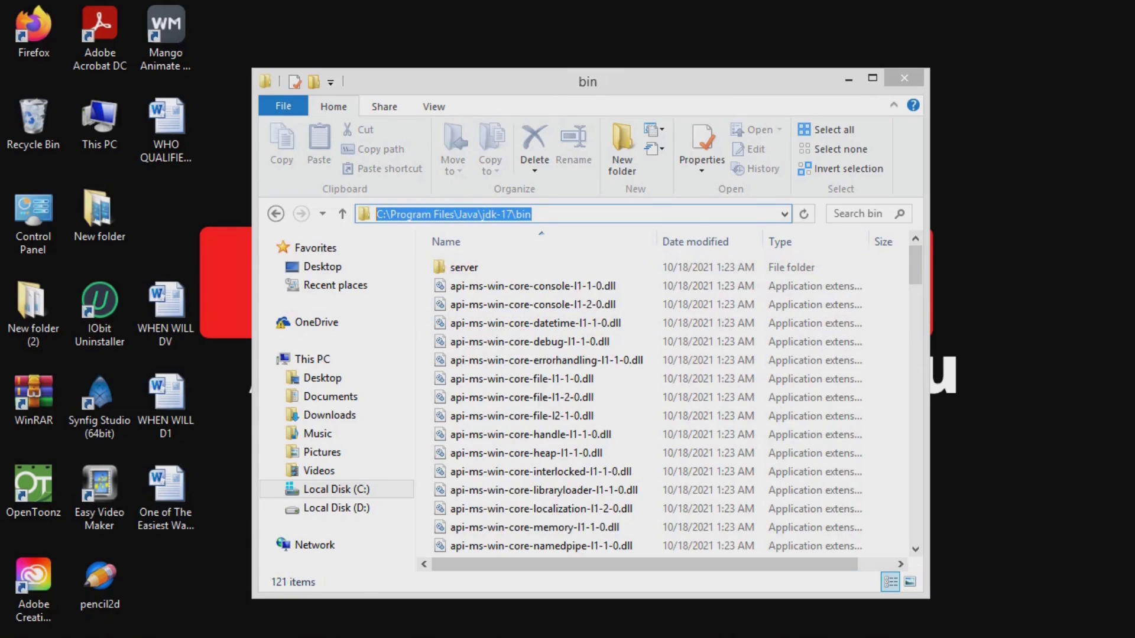
right_click(435, 213)
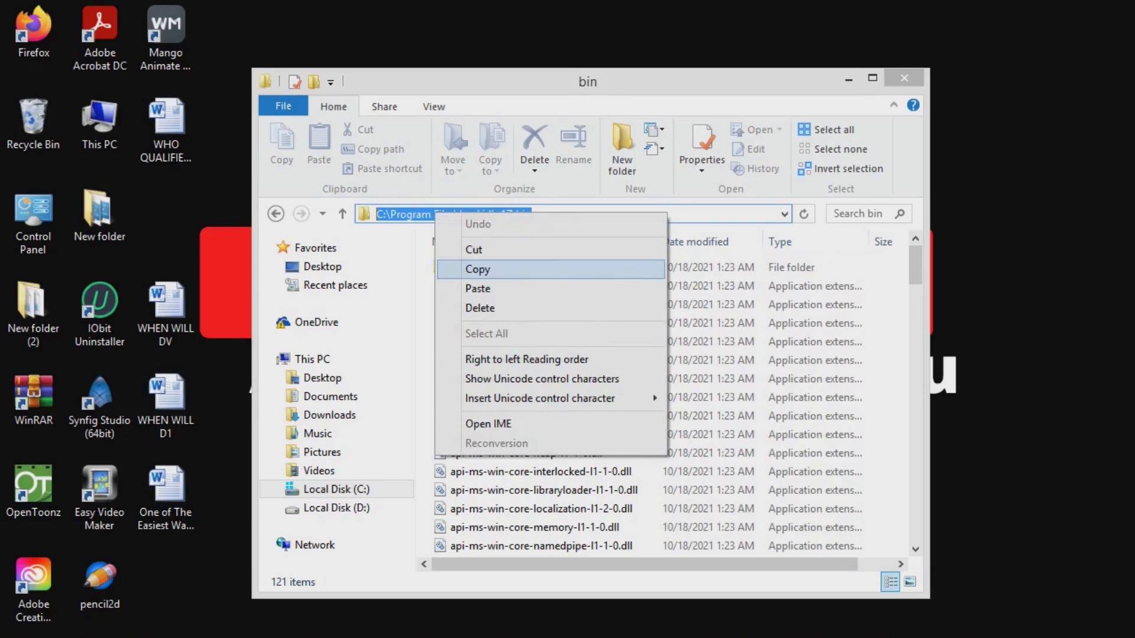
key("Return")
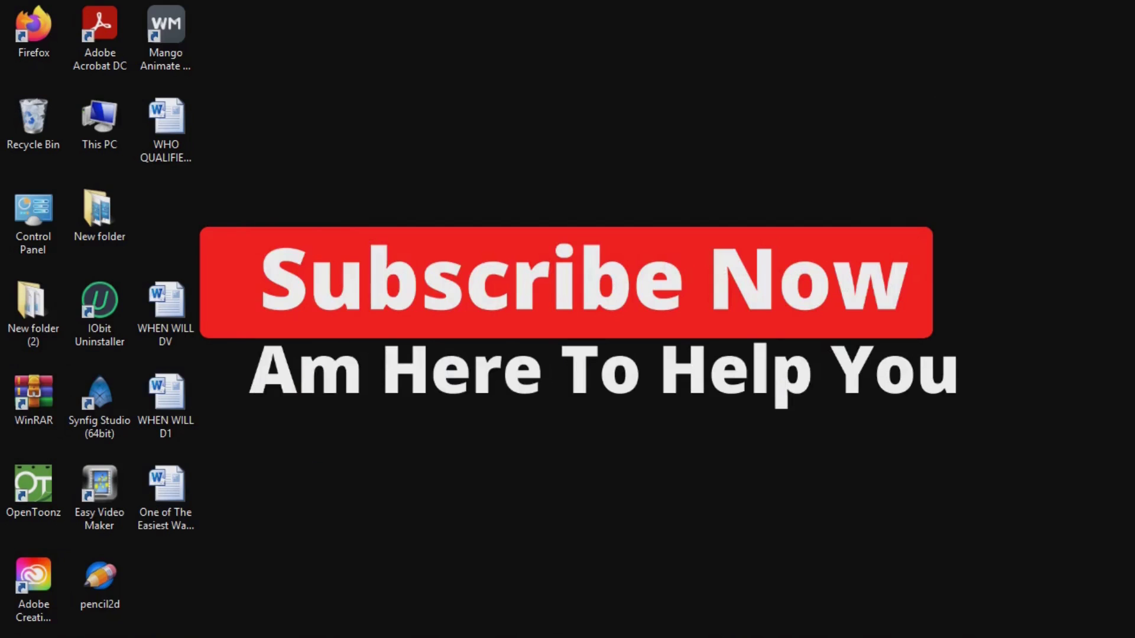
Open the Environment Variables dialog from the advanced system settings.
key("super+x")
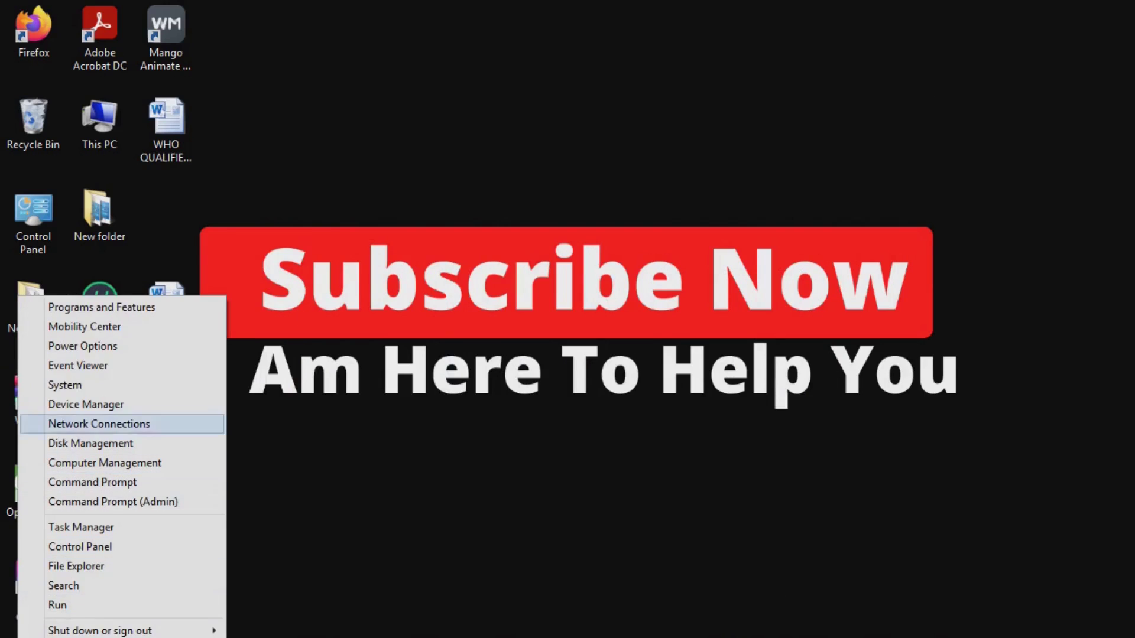
key("Return")
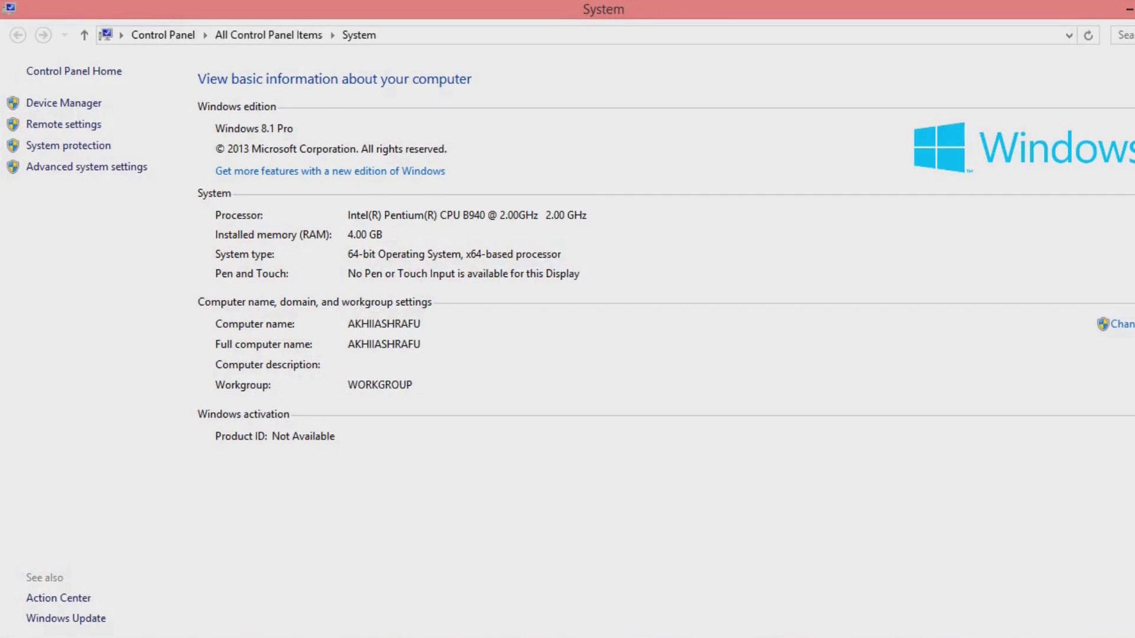
left_click(86, 166)
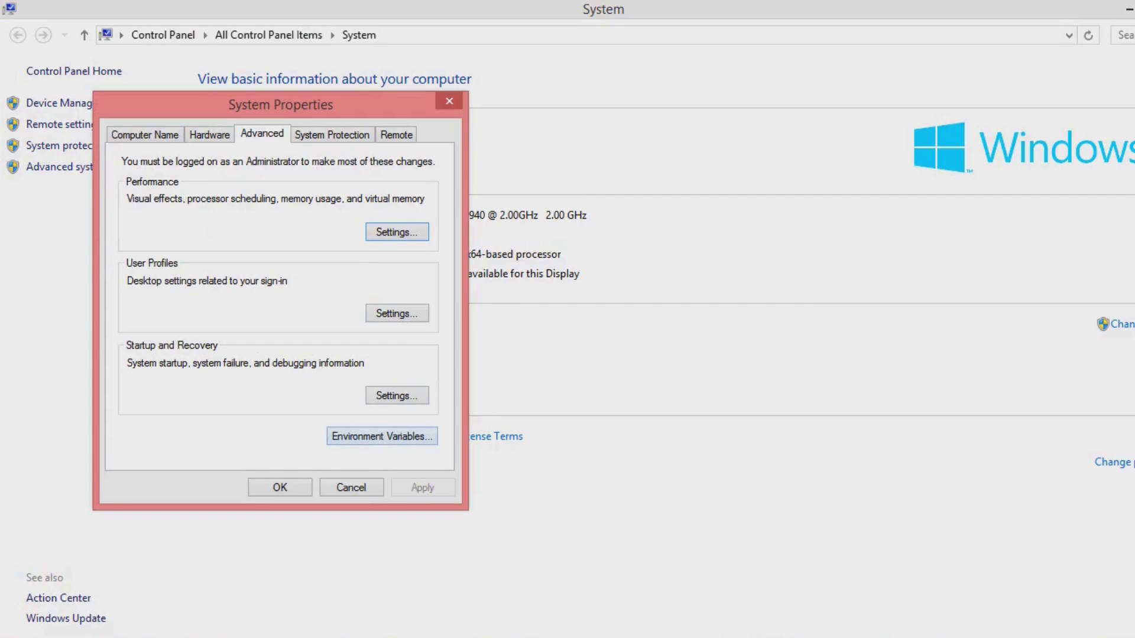
left_click(382, 436)
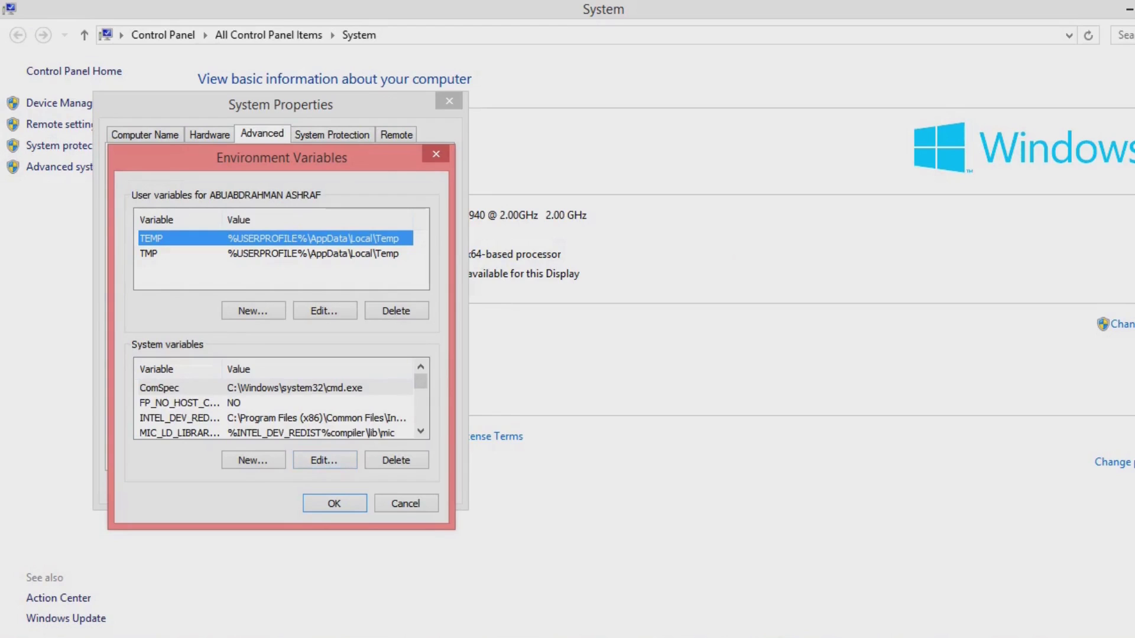
Paste C:\Program Files\Java\jdk-17\bin followed by a semicolon into the Path system variable's value and confirm all open dialogs.
left_click(421, 431)
left_click(420, 431)
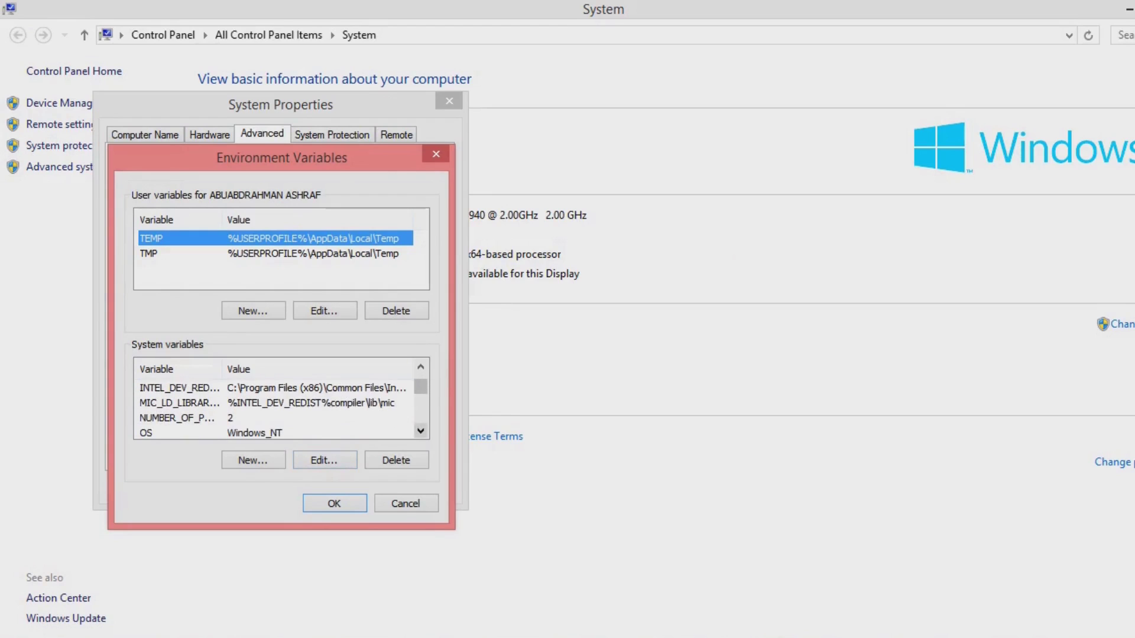
left_click(420, 430)
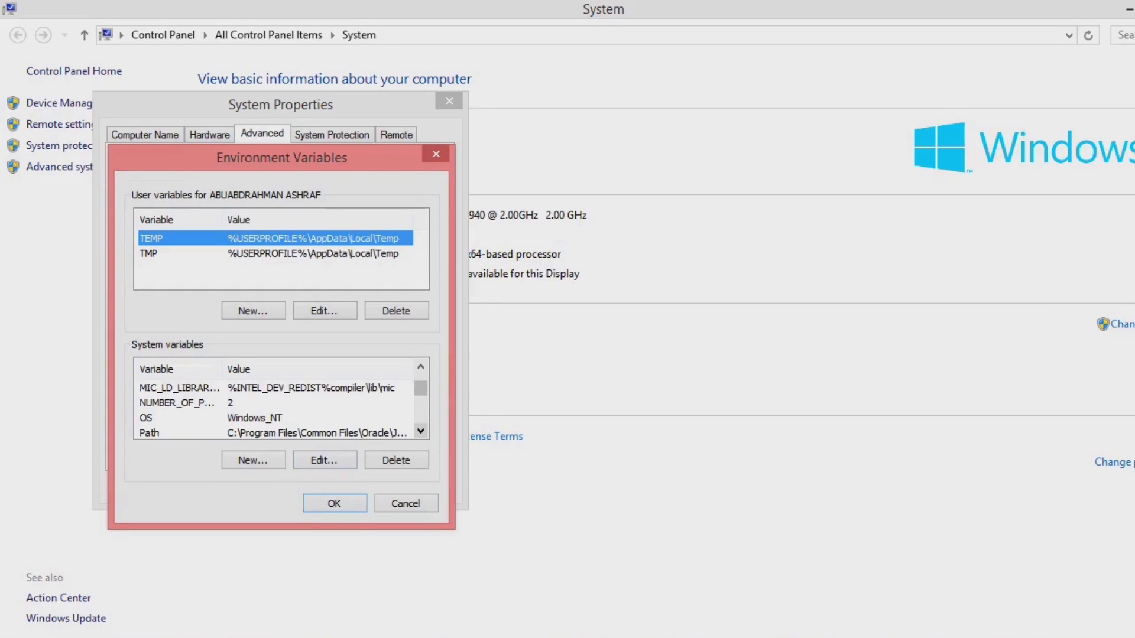
left_click(421, 431)
left_click(421, 430)
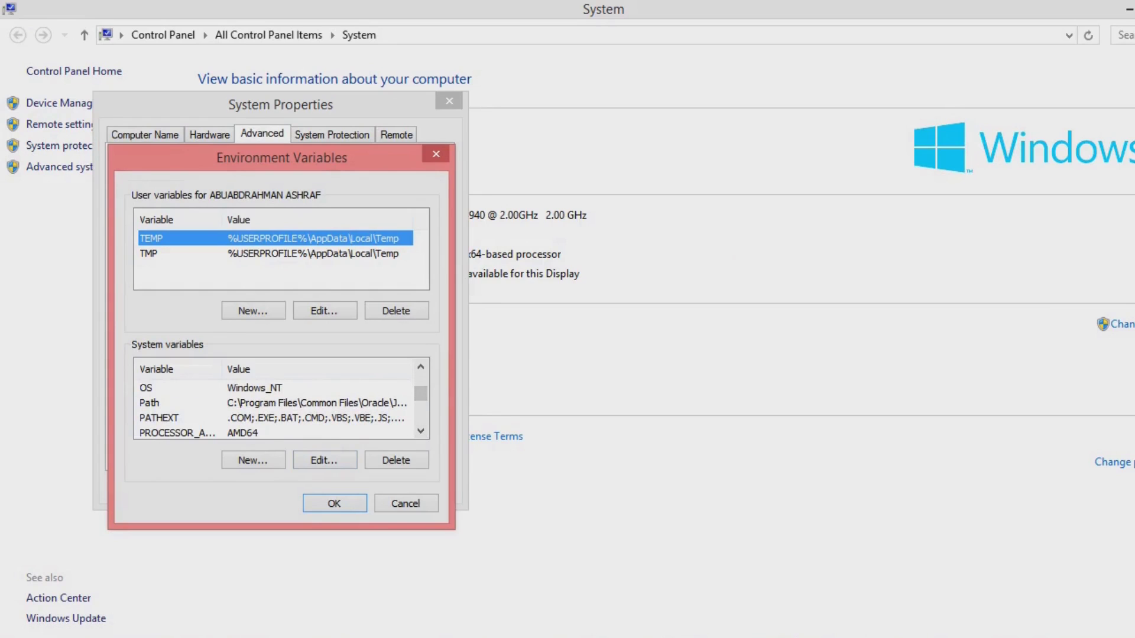
double_click(149, 403)
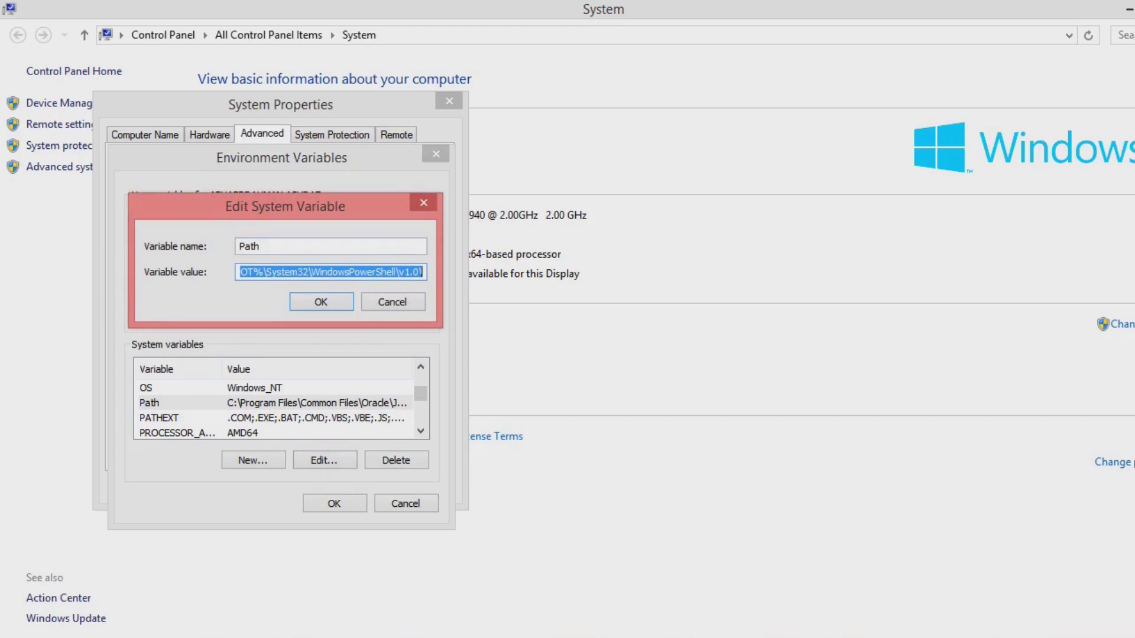
left_click(240, 272)
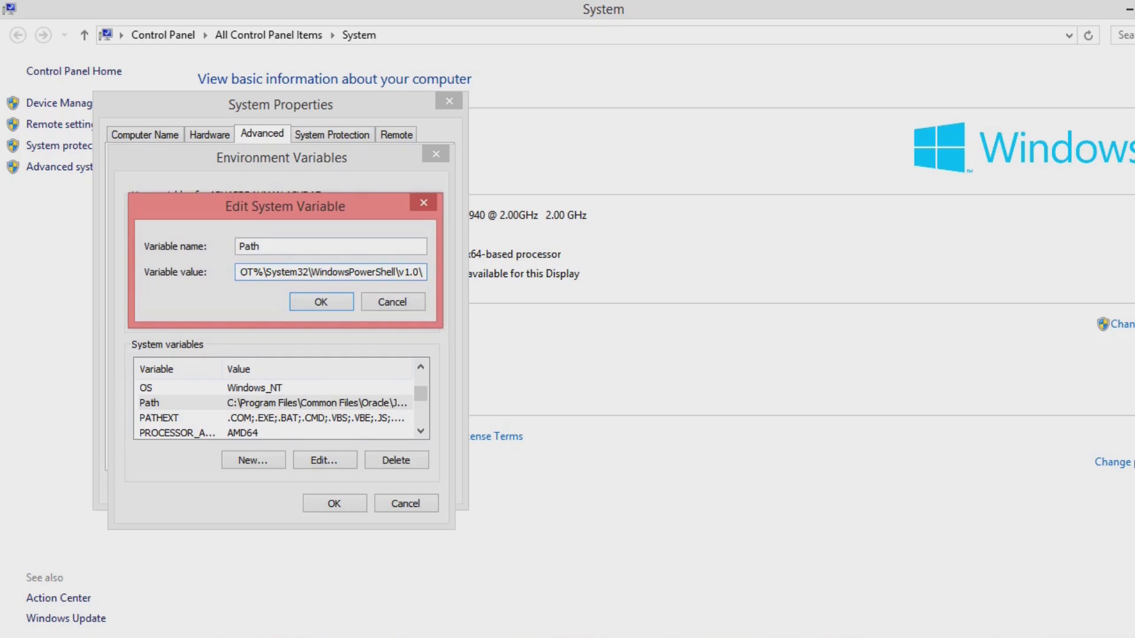
right_click(241, 272)
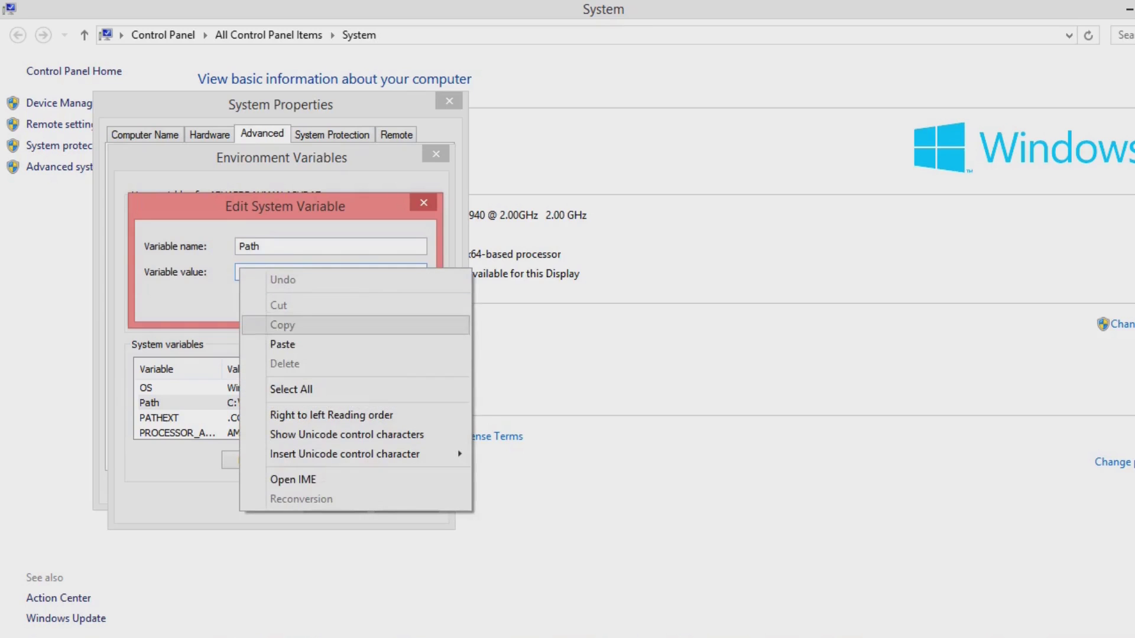
key("Return")
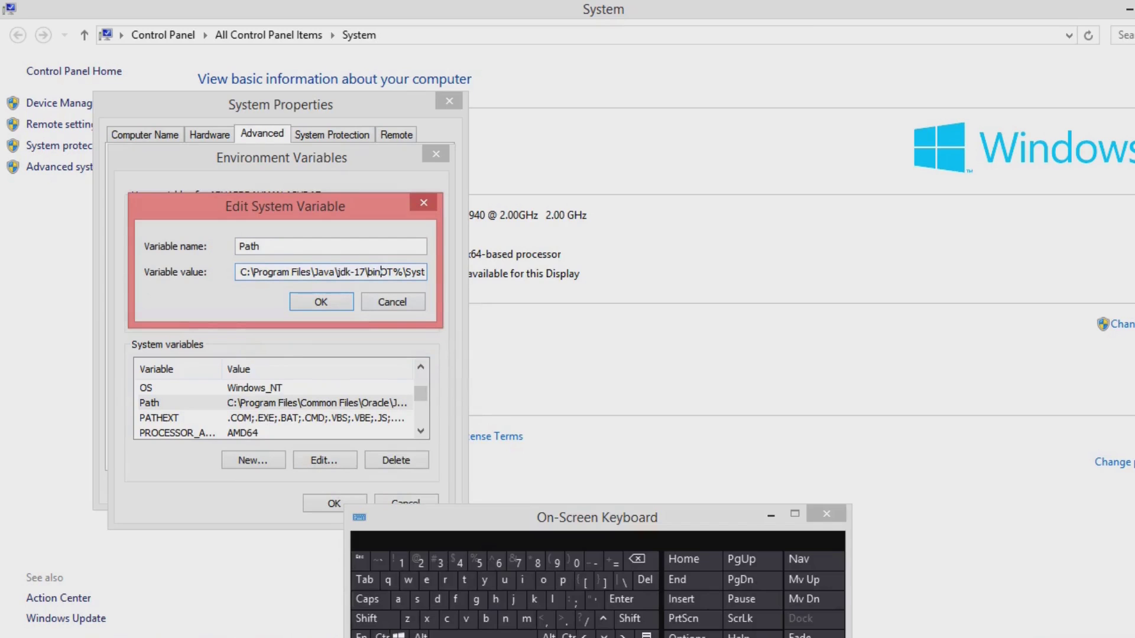
left_click(574, 599)
key("Return")
key("Return")
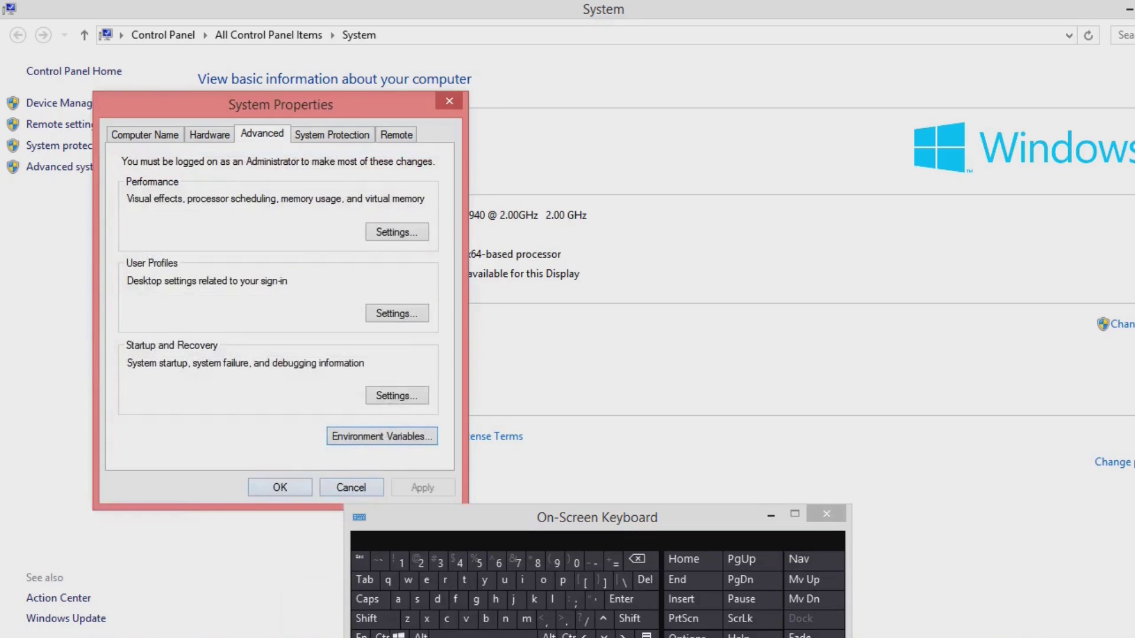
key("Return")
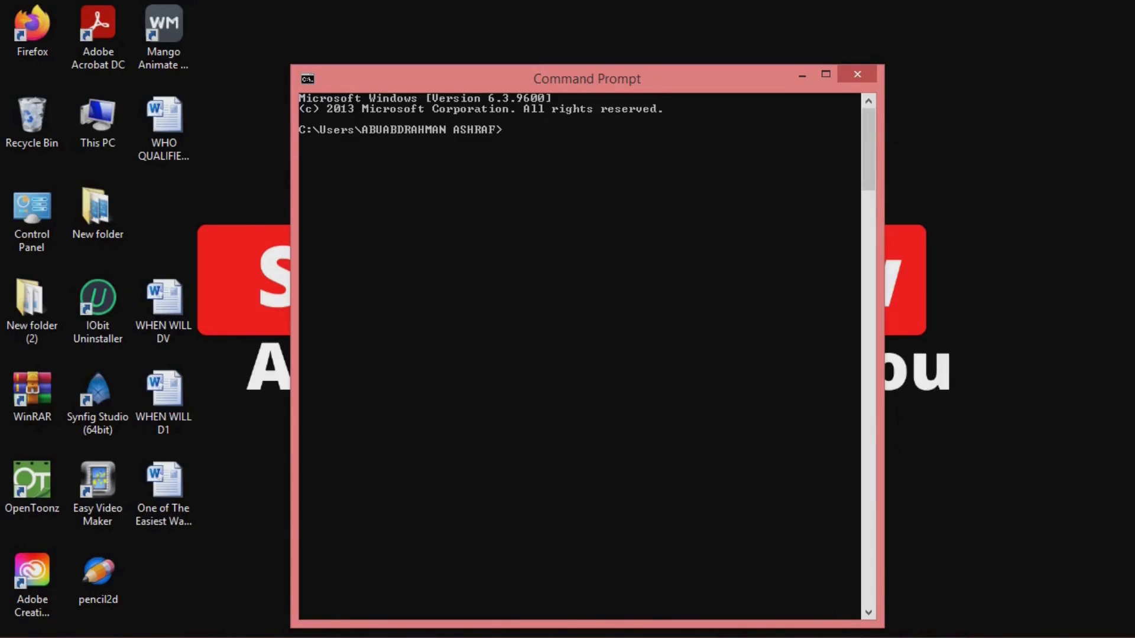
Run "java --version" in Command Prompt to verify the Java installation.
type("java --version")
key("Return")
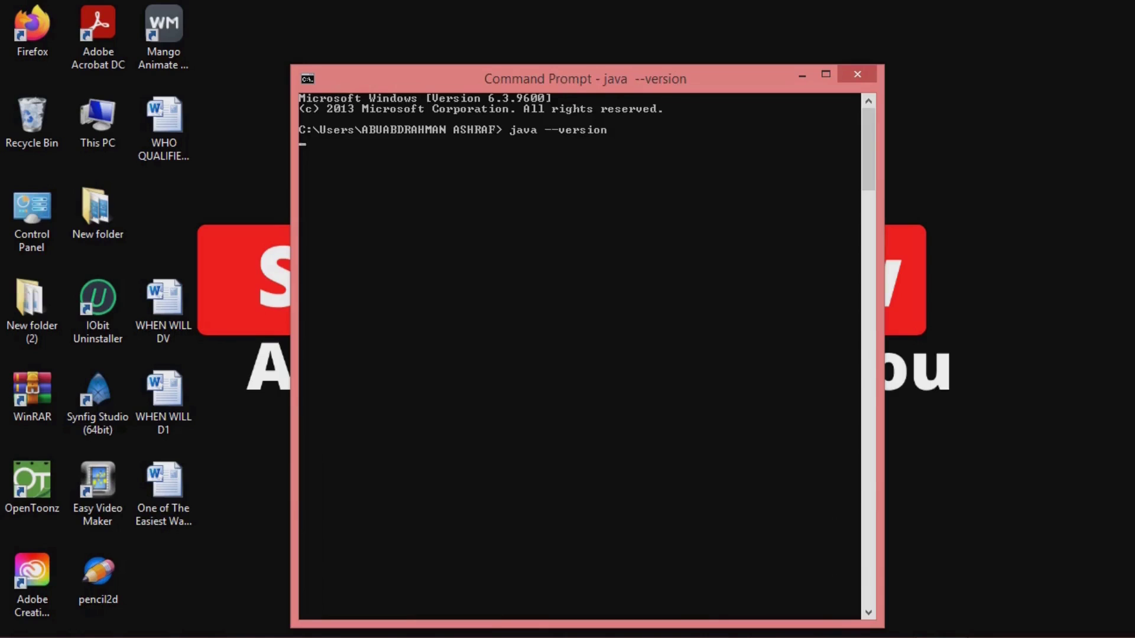